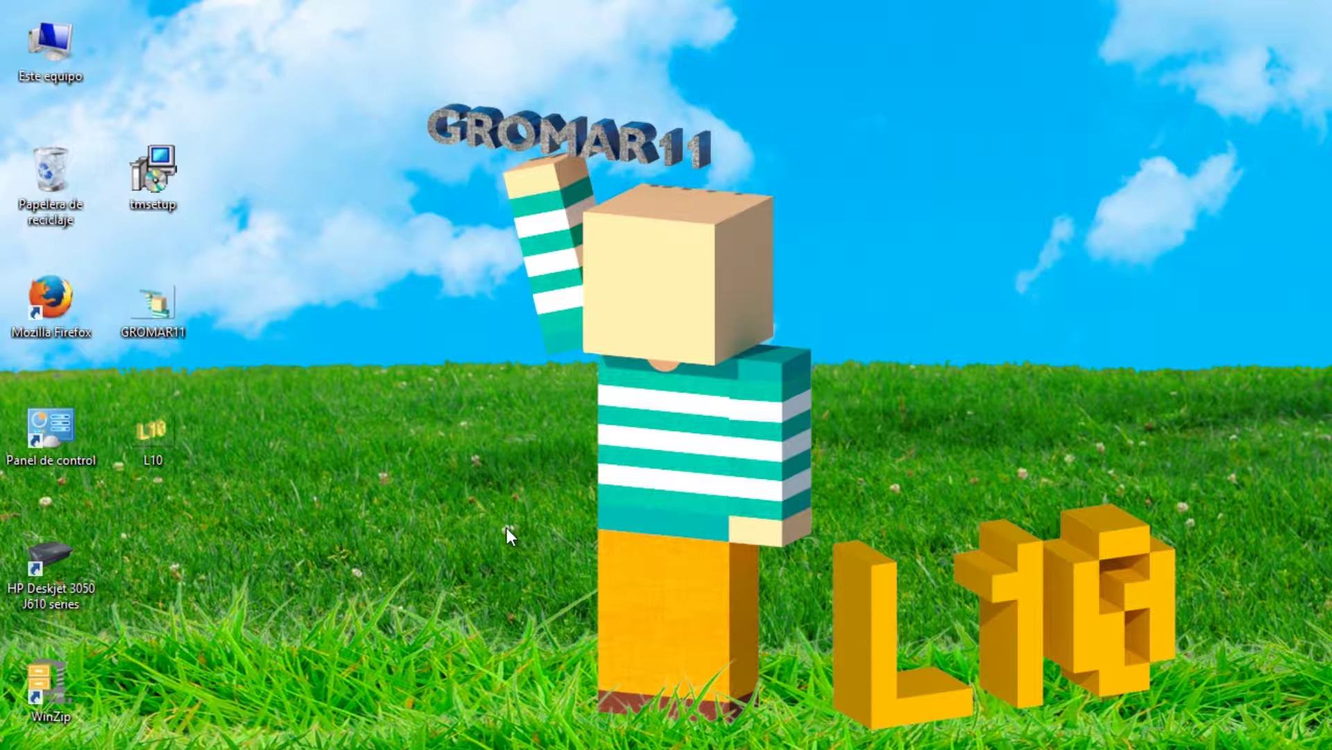
Run the tmsetup installer as administrator (Ejecutar como administrador).
{"action": "left_click", "coordinate": [160, 177]}
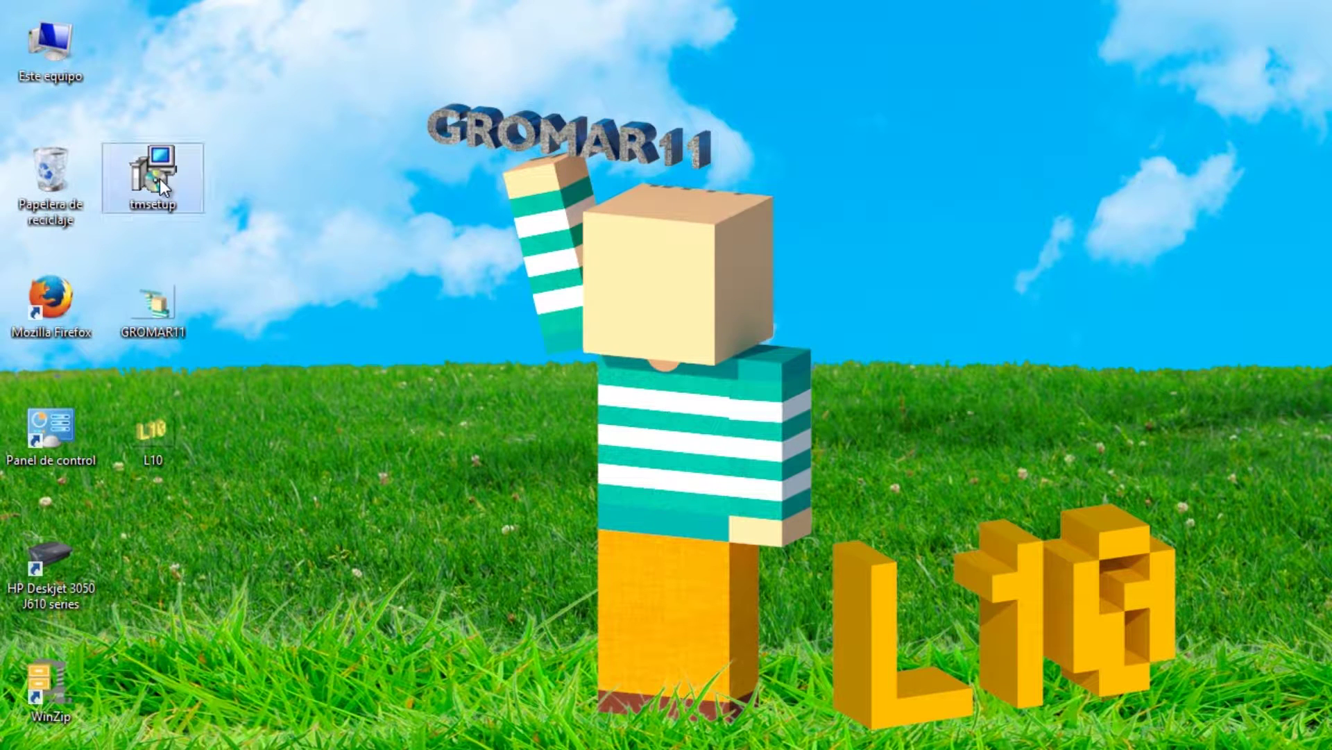
{"action": "right_click", "coordinate": [159, 177]}
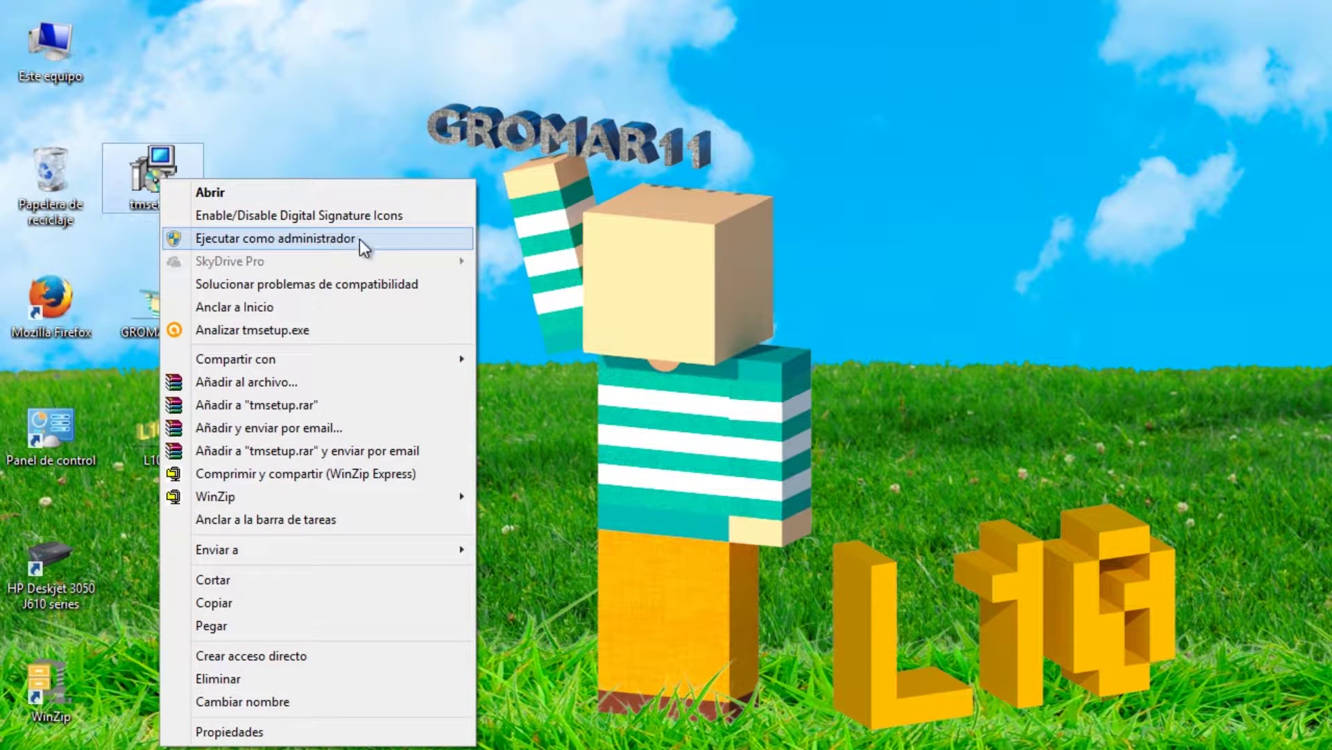
{"action": "left_click", "coordinate": [381, 248]}
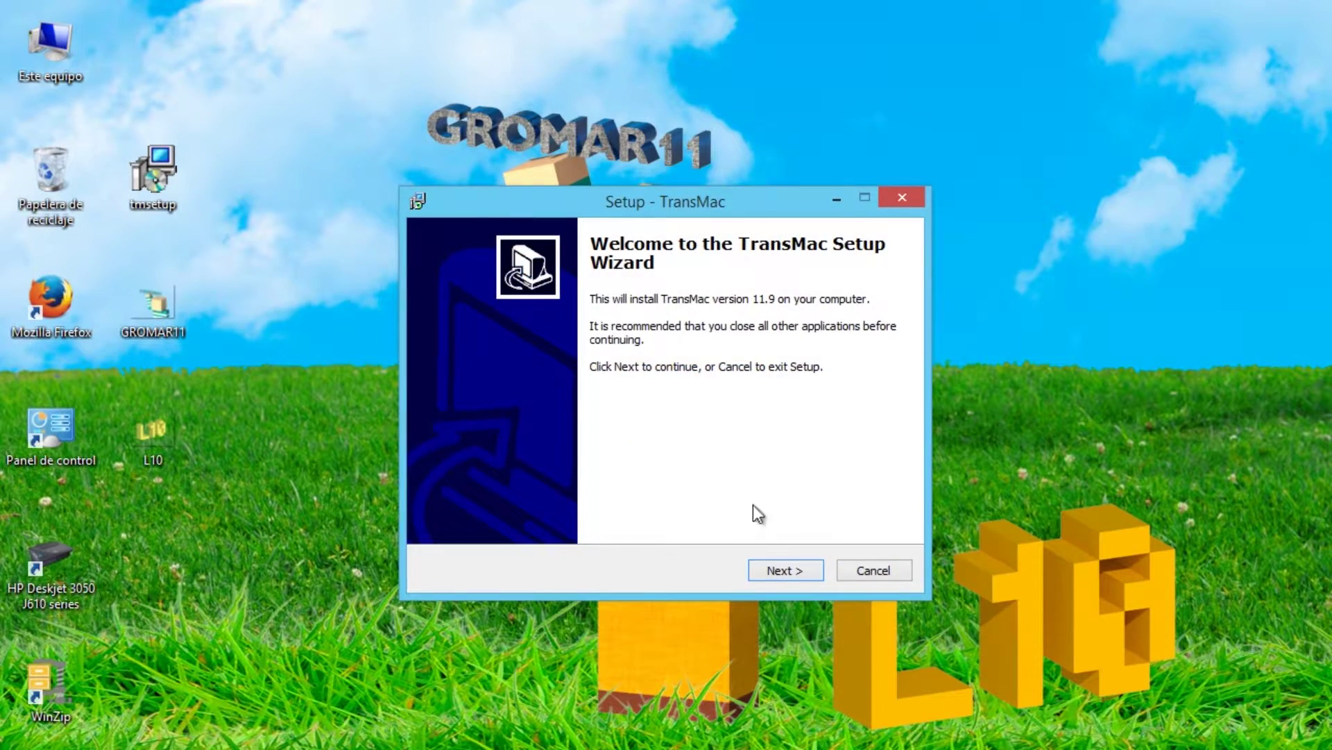
Accept the license and finish setup with default folders and tasks, opening the readme.
{"action": "left_click", "coordinate": [780, 569]}
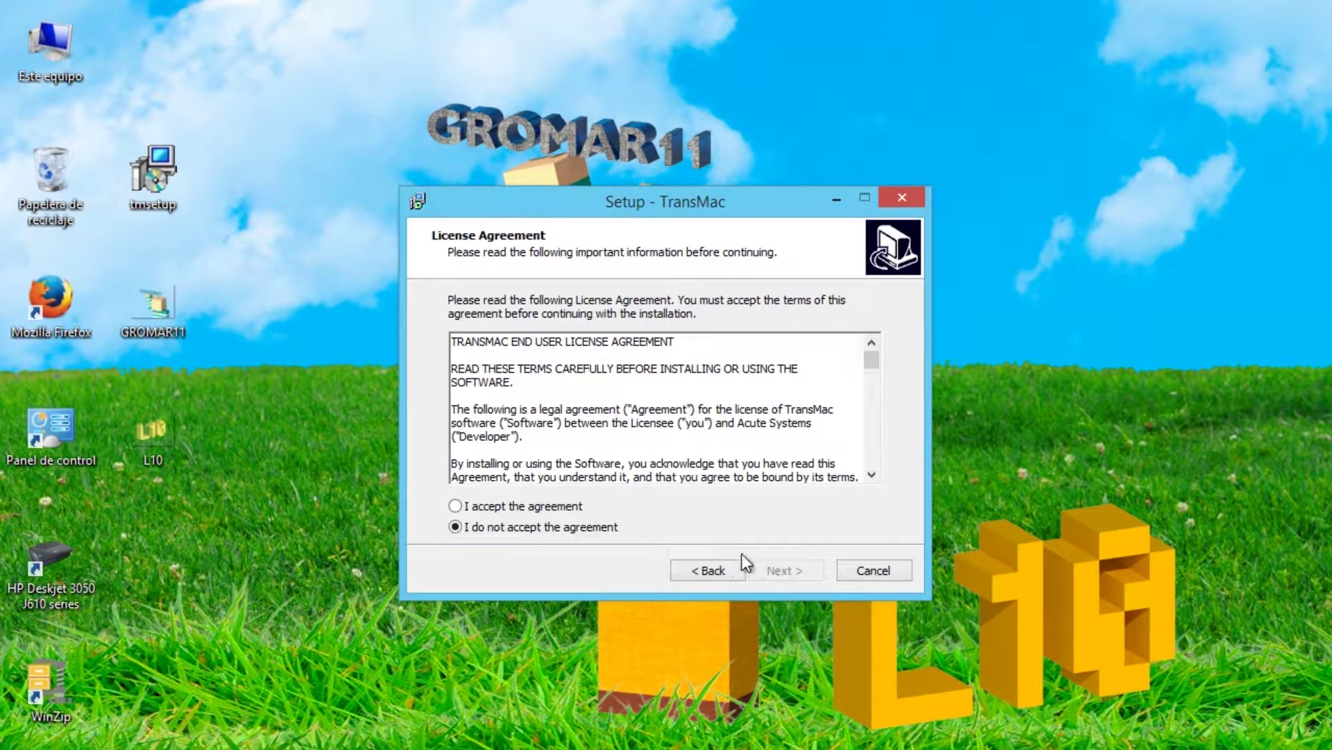
{"action": "left_click", "coordinate": [465, 508]}
{"action": "left_click", "coordinate": [794, 578]}
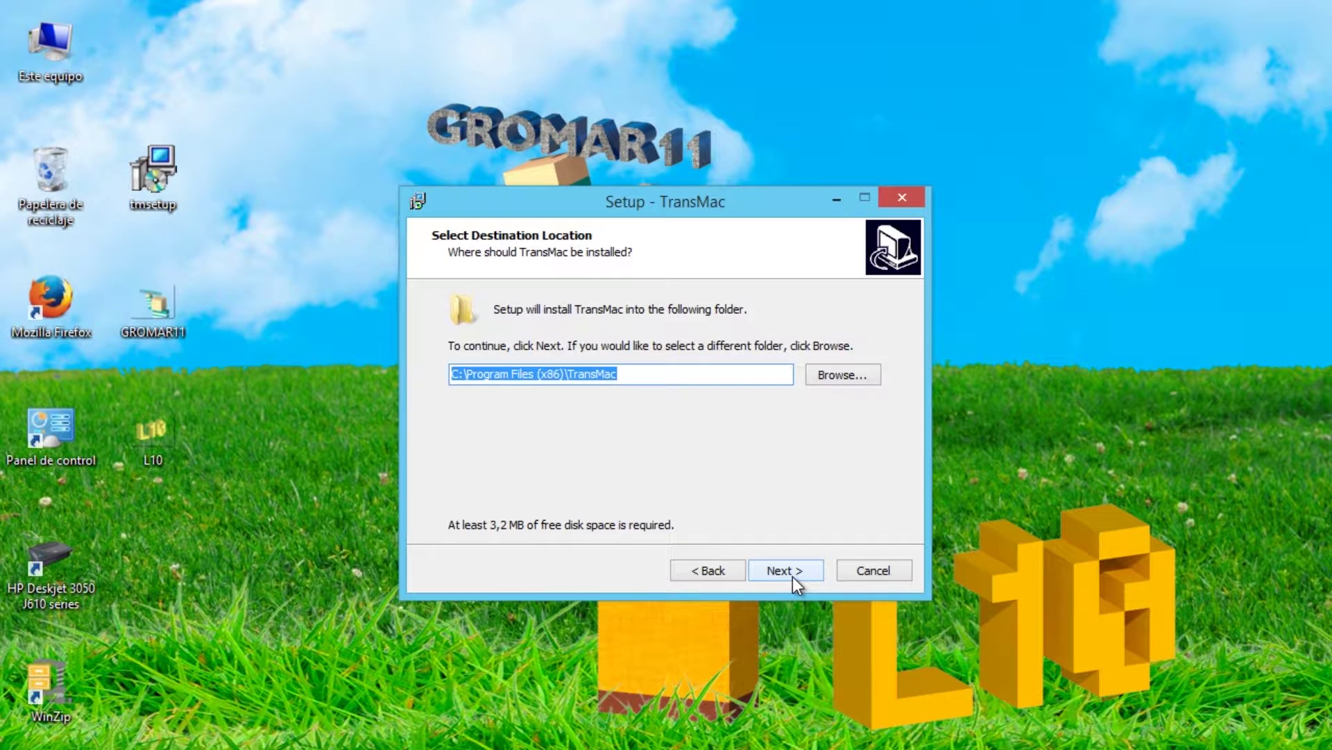
{"action": "left_click", "coordinate": [786, 573]}
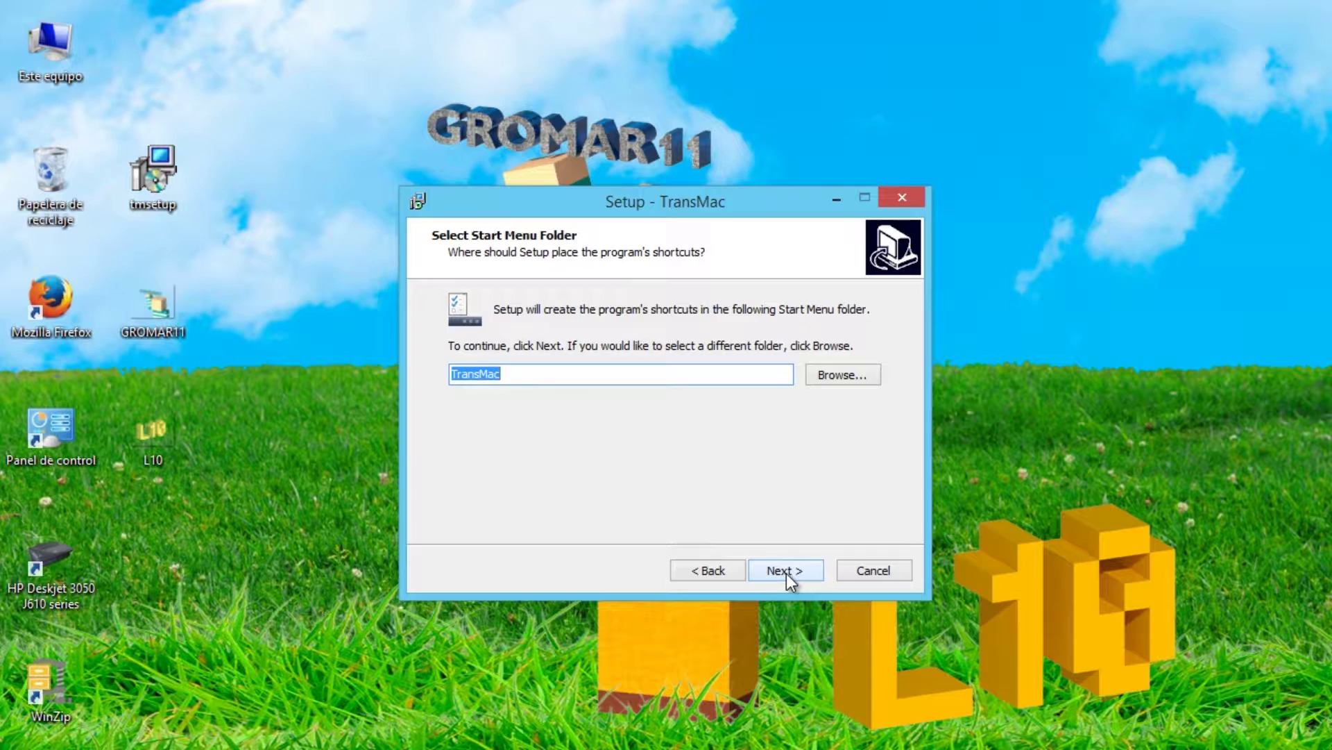
{"action": "left_click", "coordinate": [786, 573]}
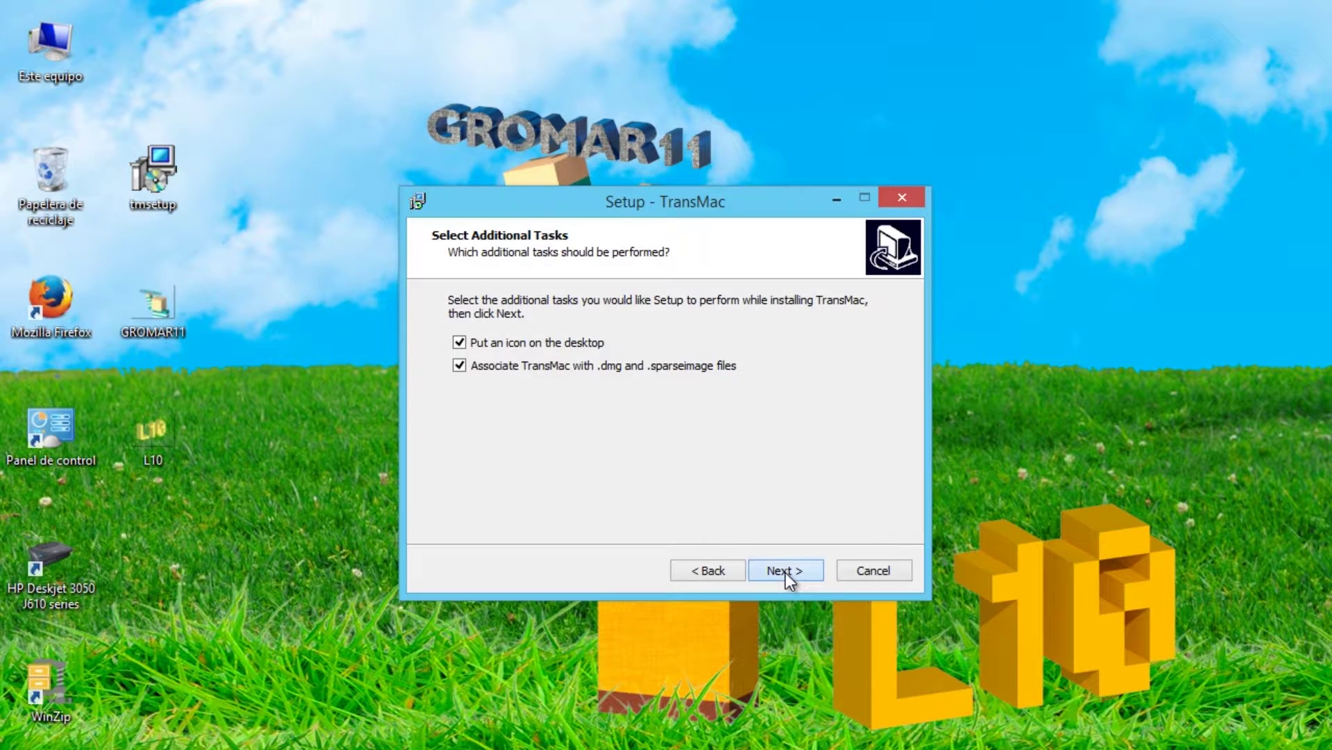
{"action": "left_click", "coordinate": [786, 572]}
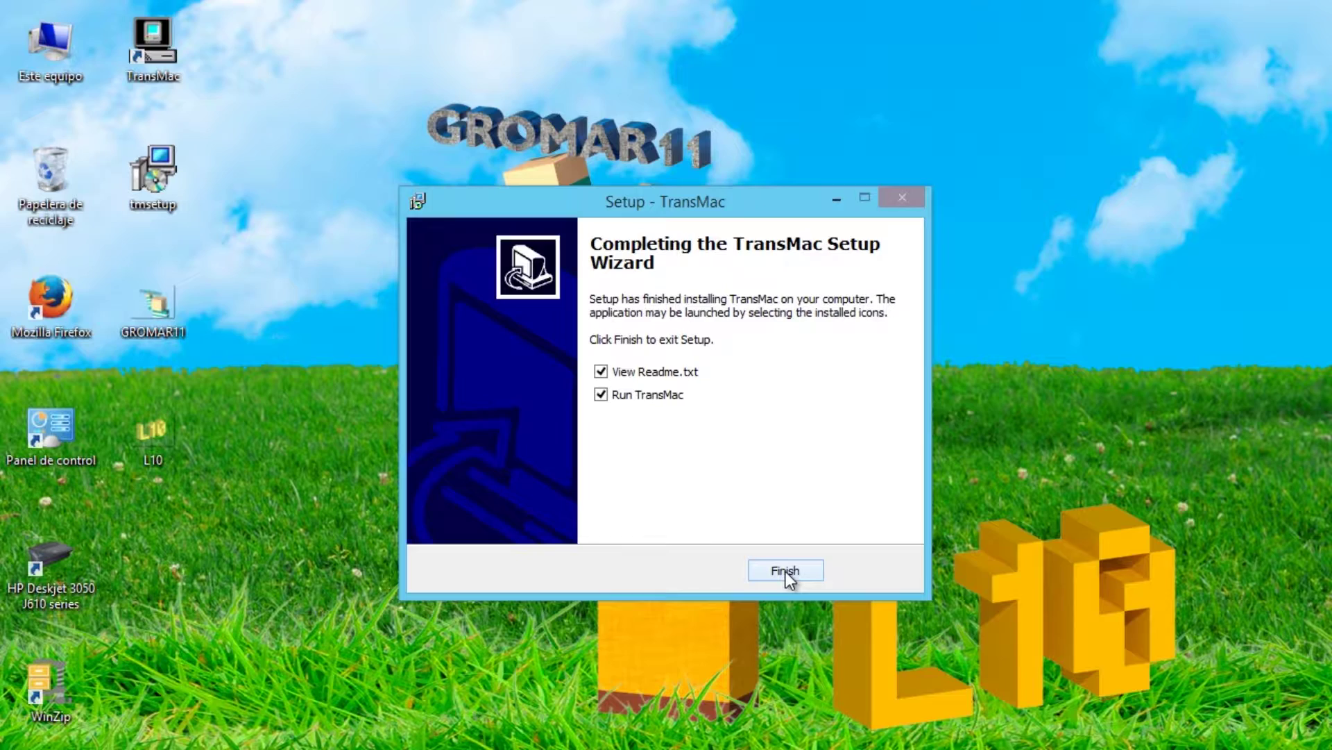
{"action": "left_click", "coordinate": [785, 572]}
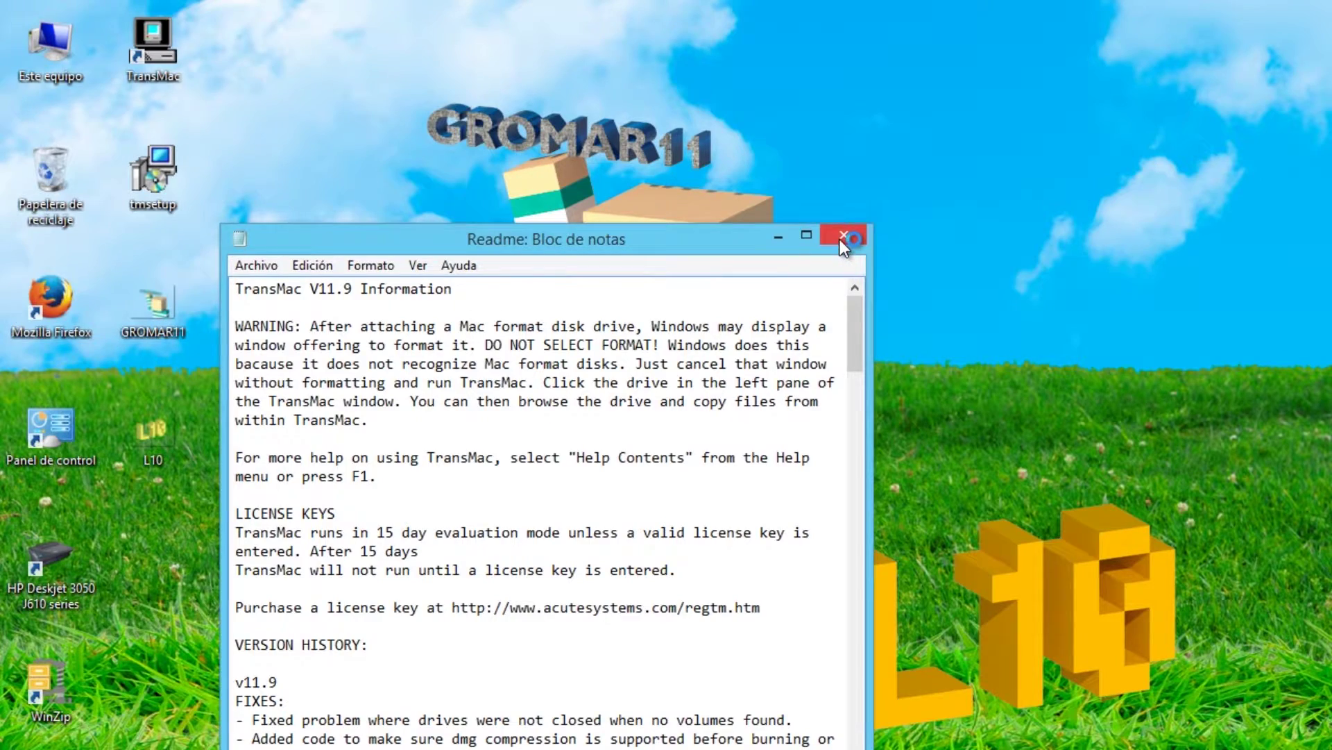
Close the readme and expired-trial notice, then start TransMac as administrator from its desktop icon.
{"action": "left_click", "coordinate": [842, 238]}
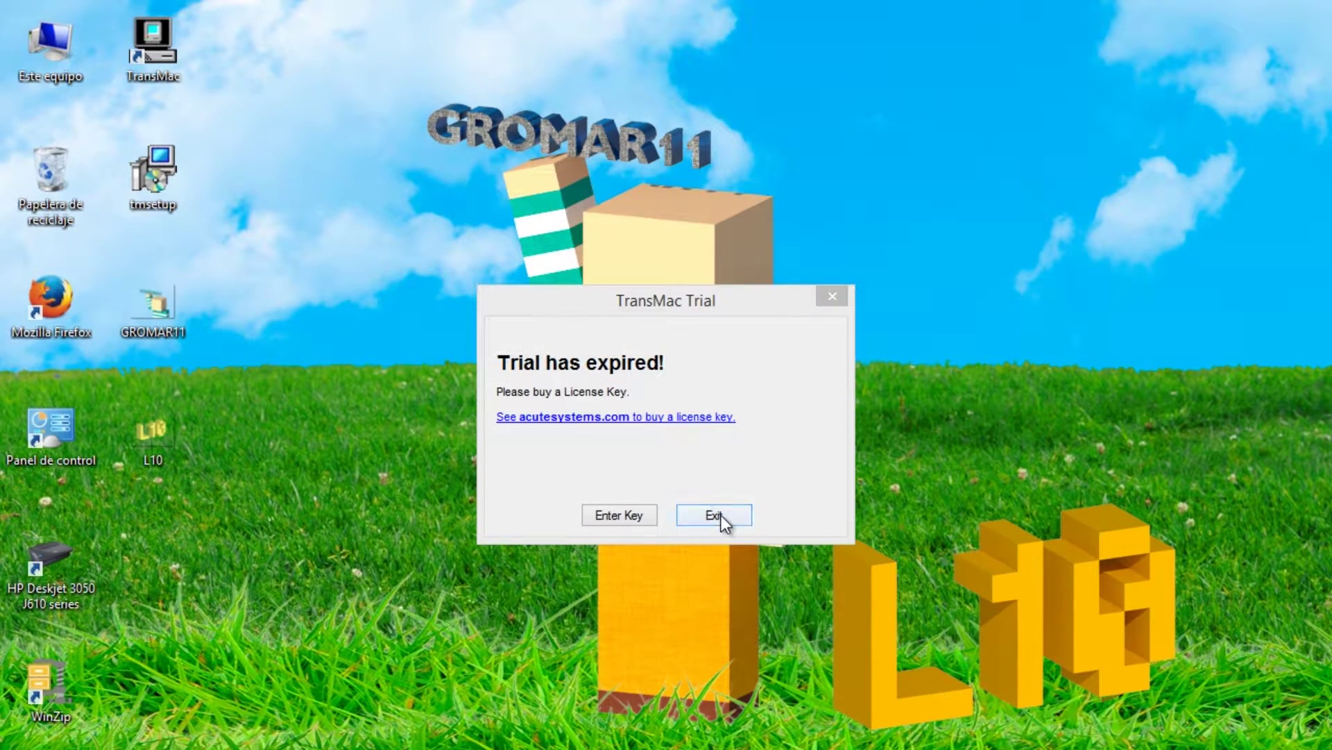
{"action": "left_click", "coordinate": [722, 515]}
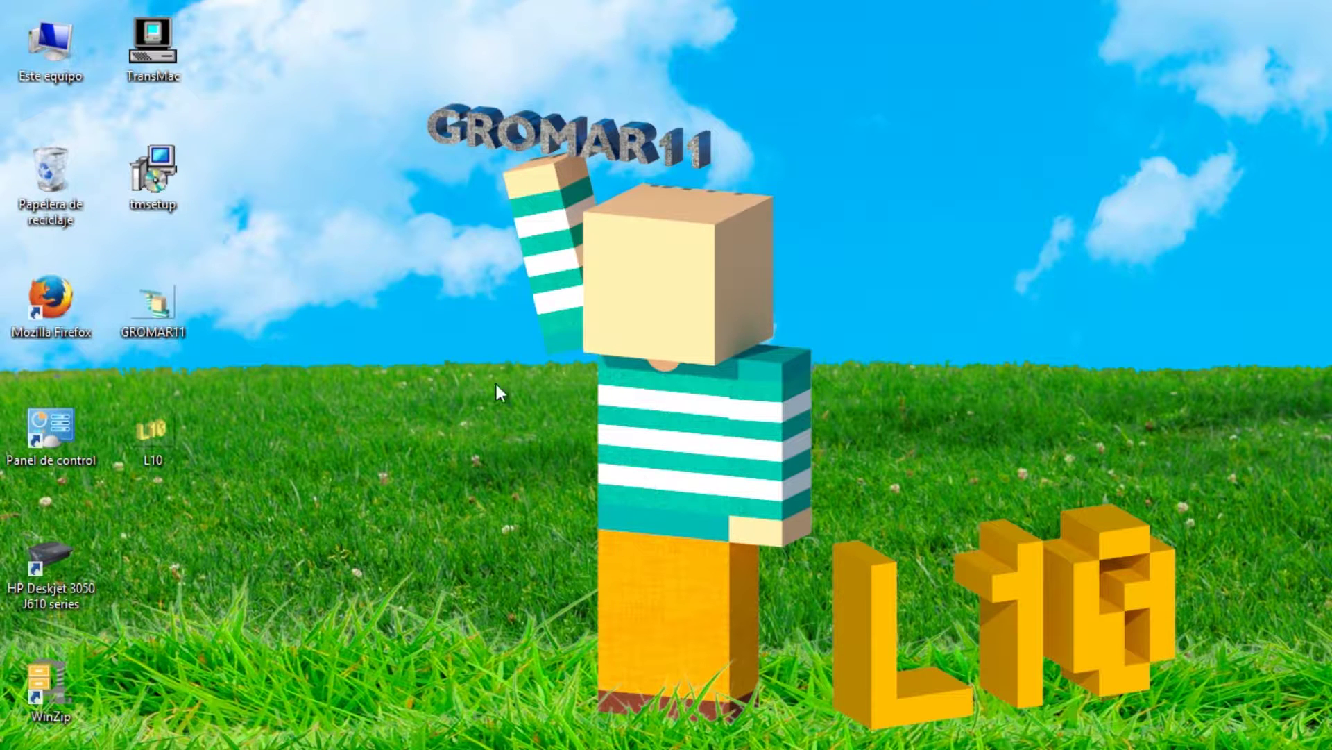
{"action": "right_click", "coordinate": [161, 61]}
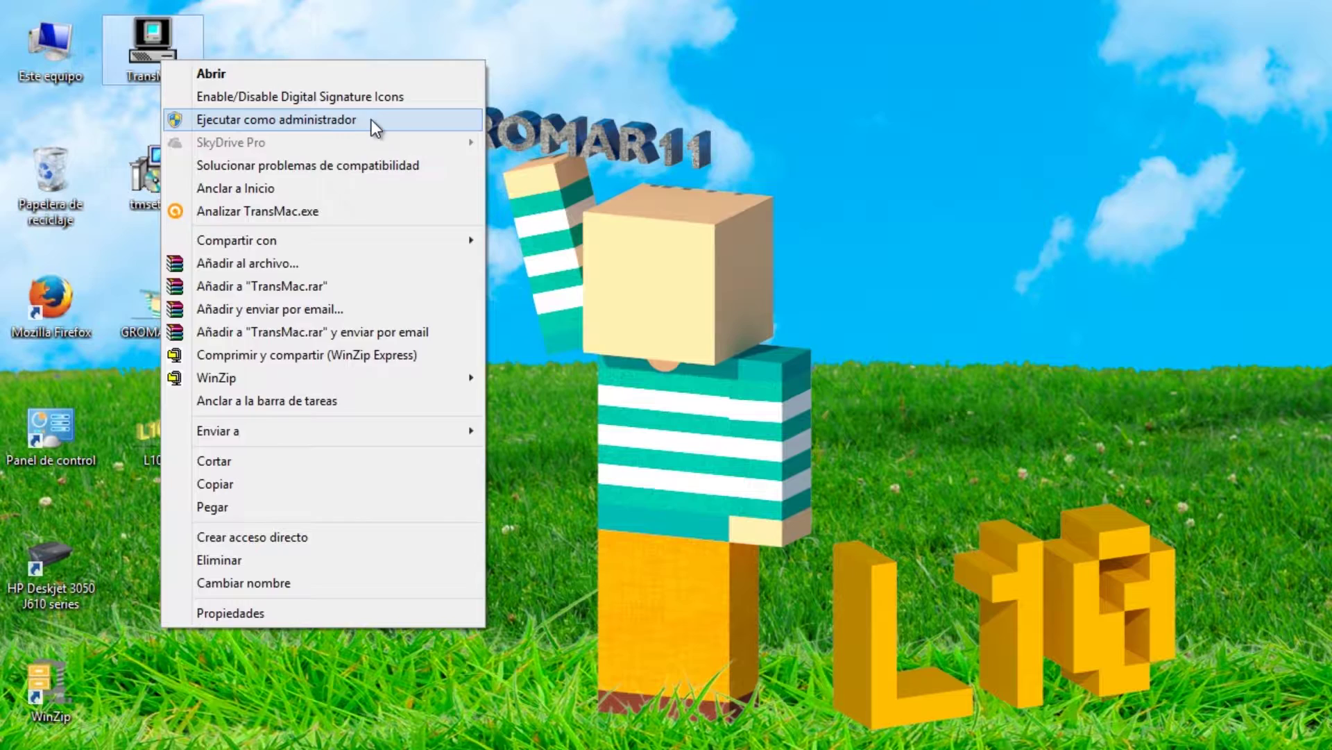
{"action": "left_click", "coordinate": [372, 120]}
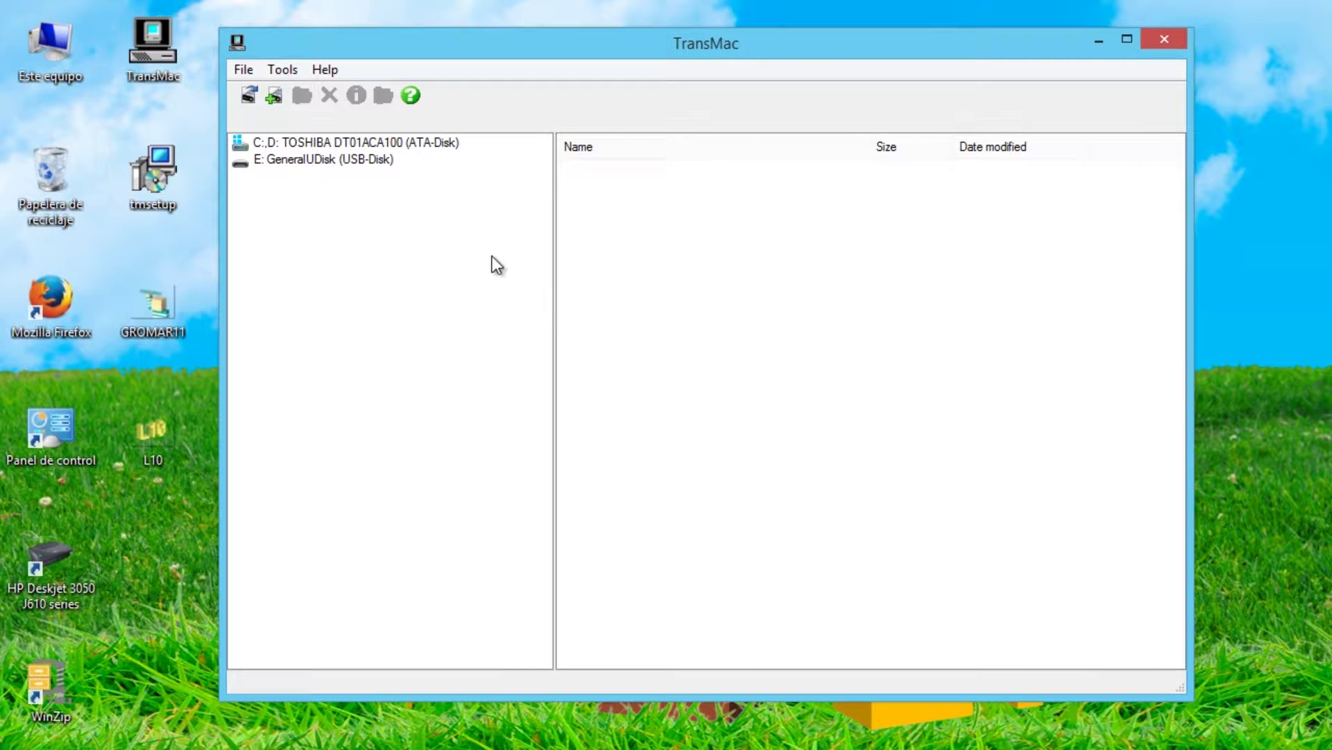
{"action": "left_click", "coordinate": [291, 67]}
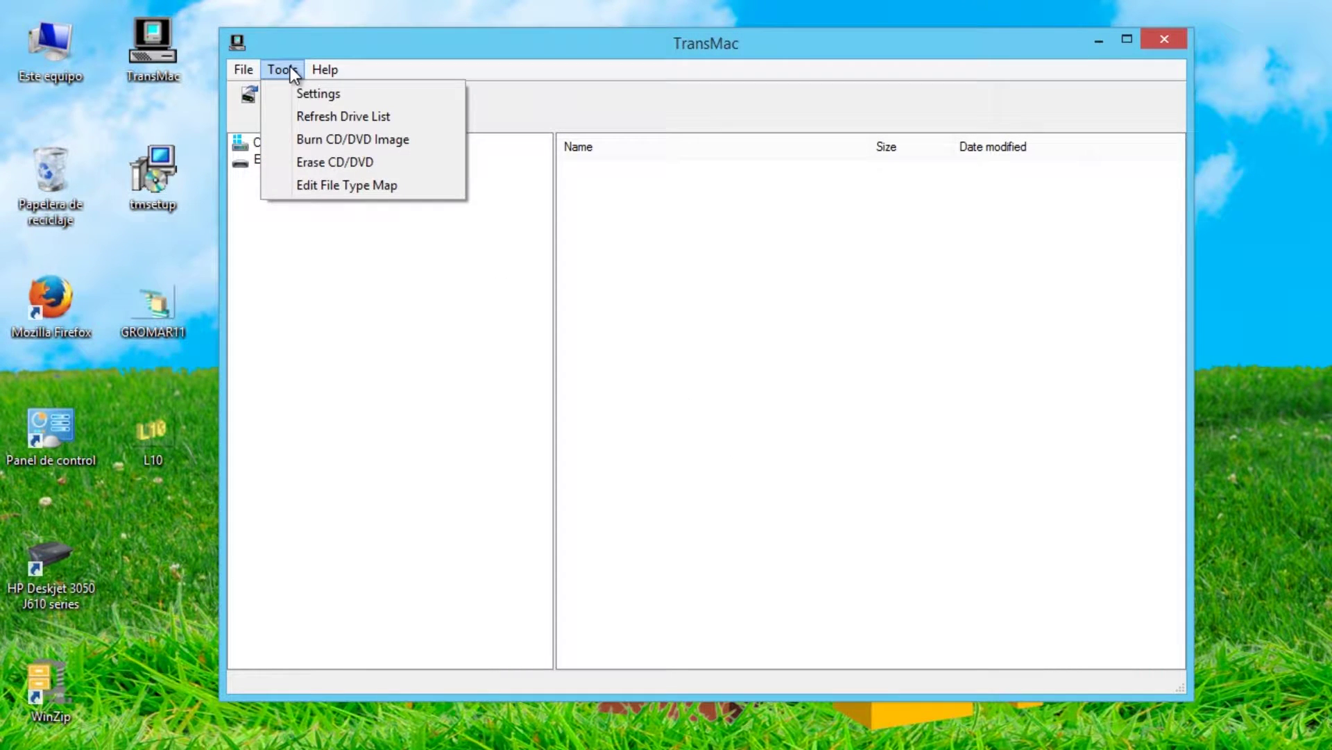
{"action": "left_click", "coordinate": [307, 93]}
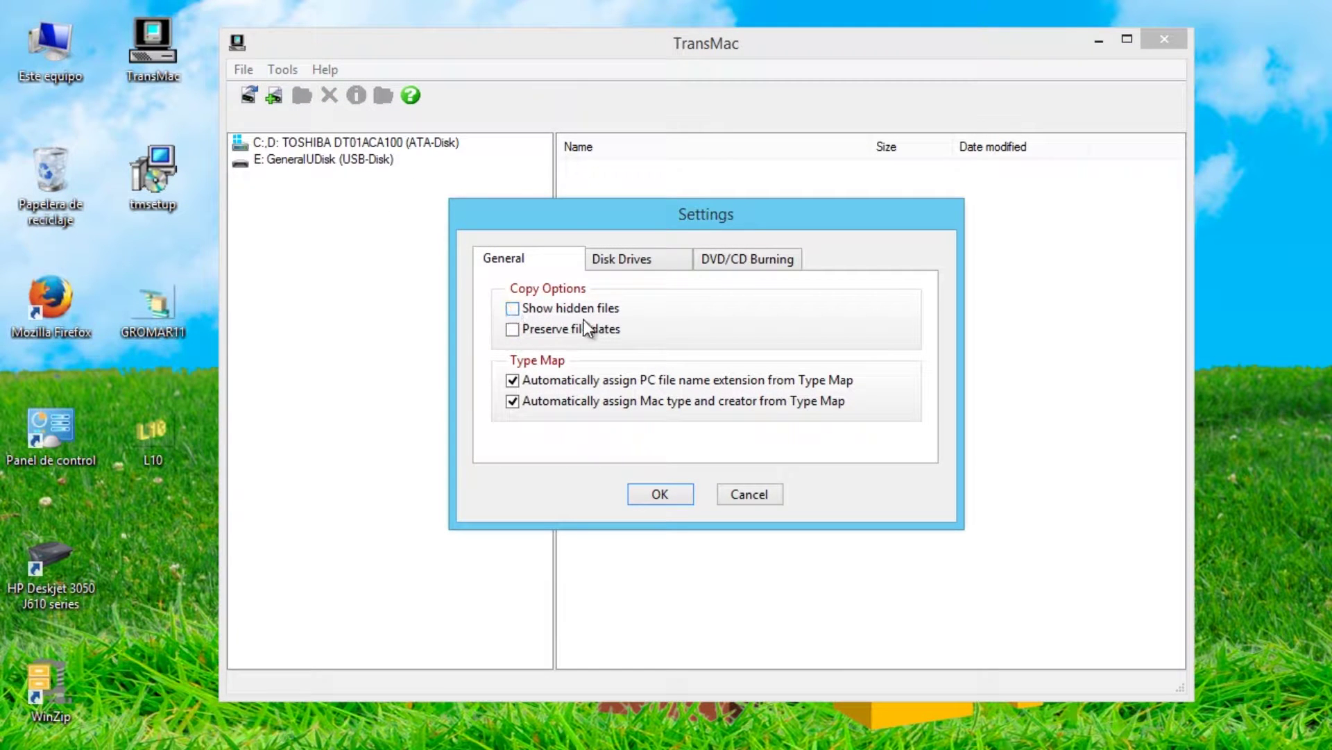
{"action": "left_click", "coordinate": [513, 309]}
{"action": "left_click", "coordinate": [621, 271]}
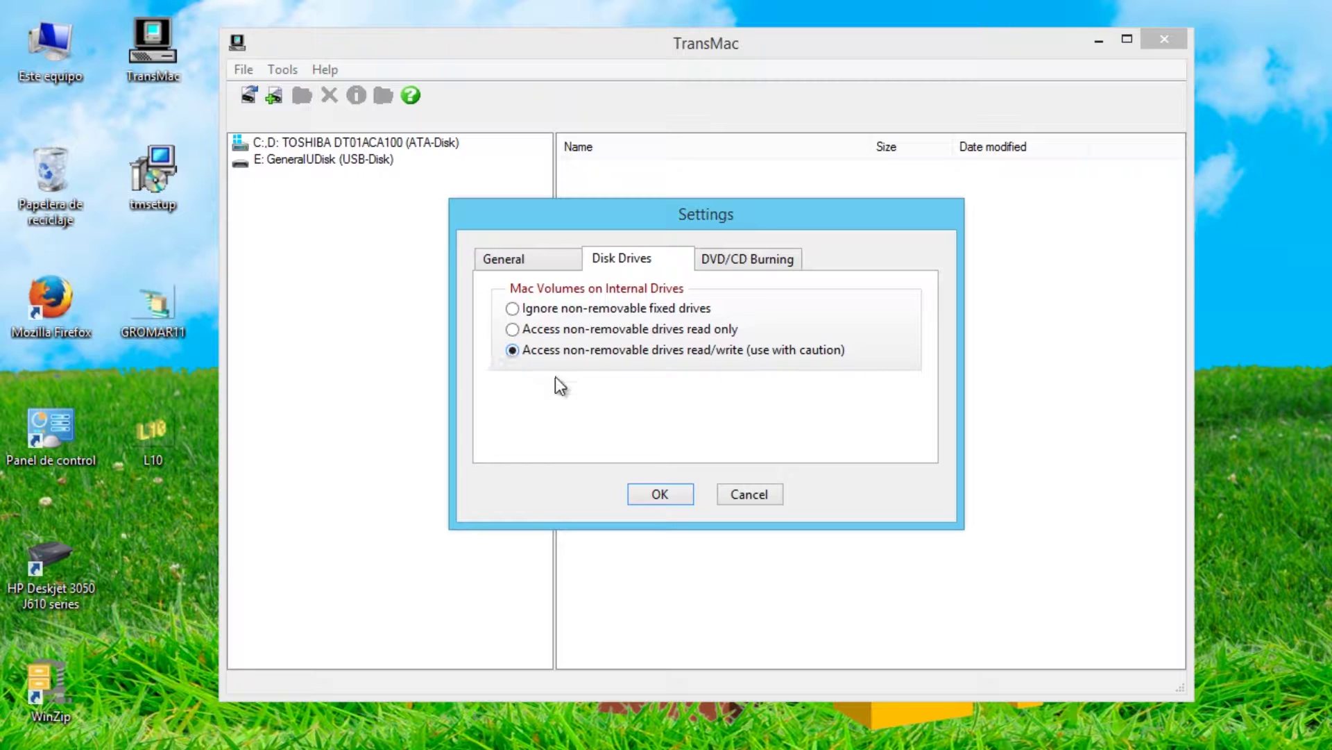
{"action": "left_click", "coordinate": [659, 494]}
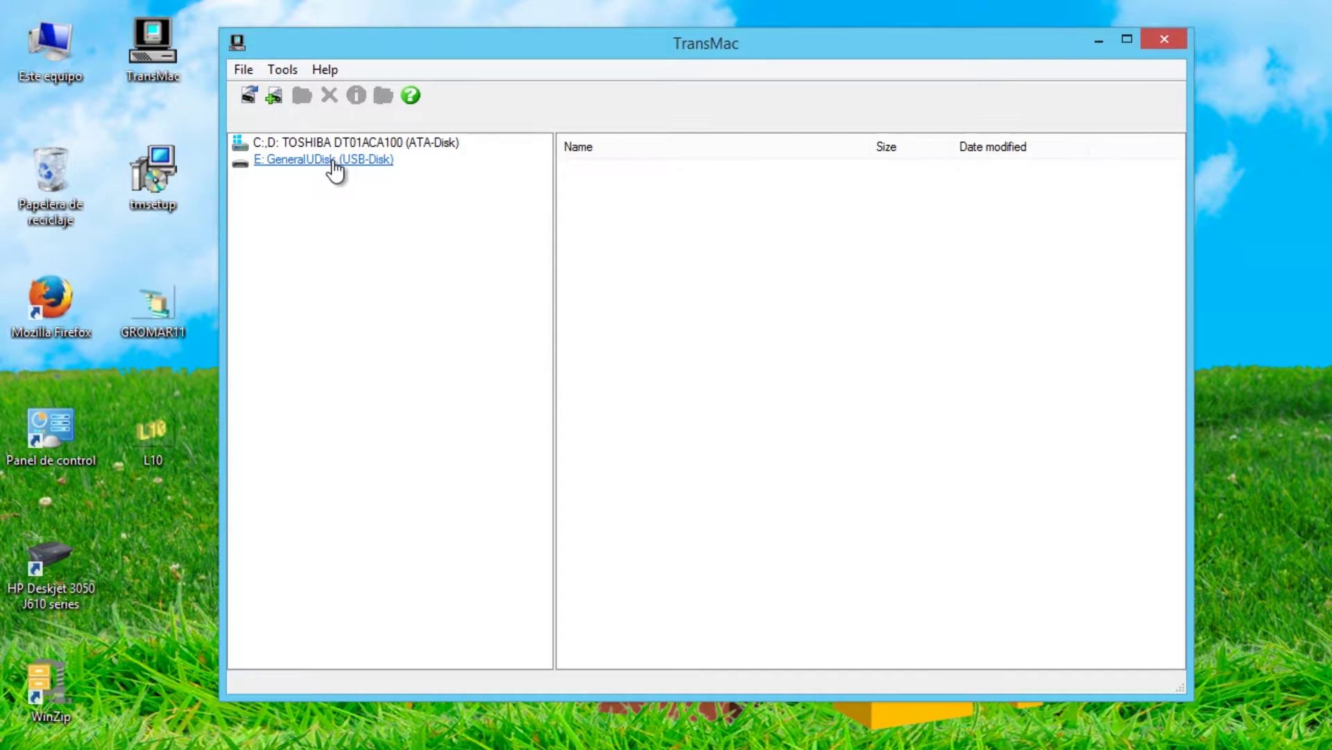
Exit TransMac and relaunch it from the desktop shortcut as administrator.
{"action": "left_click", "coordinate": [245, 69]}
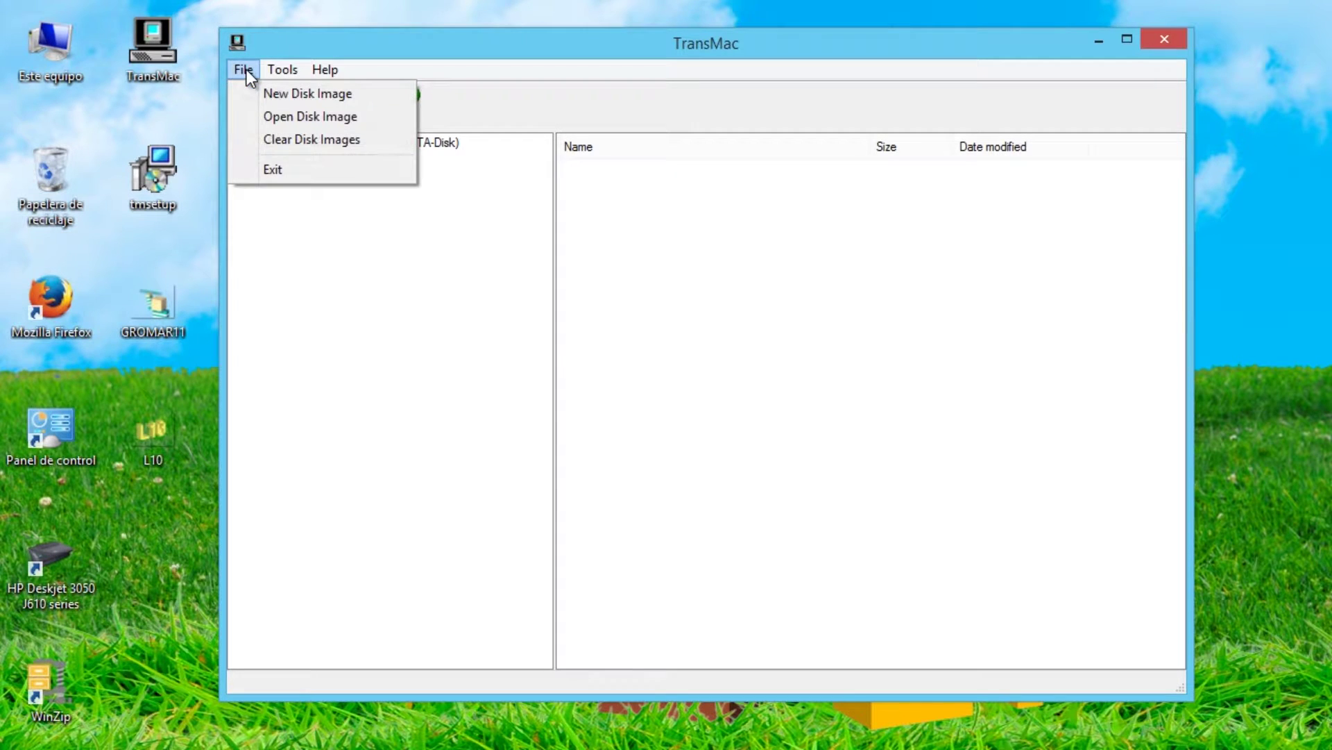
{"action": "left_click", "coordinate": [297, 173]}
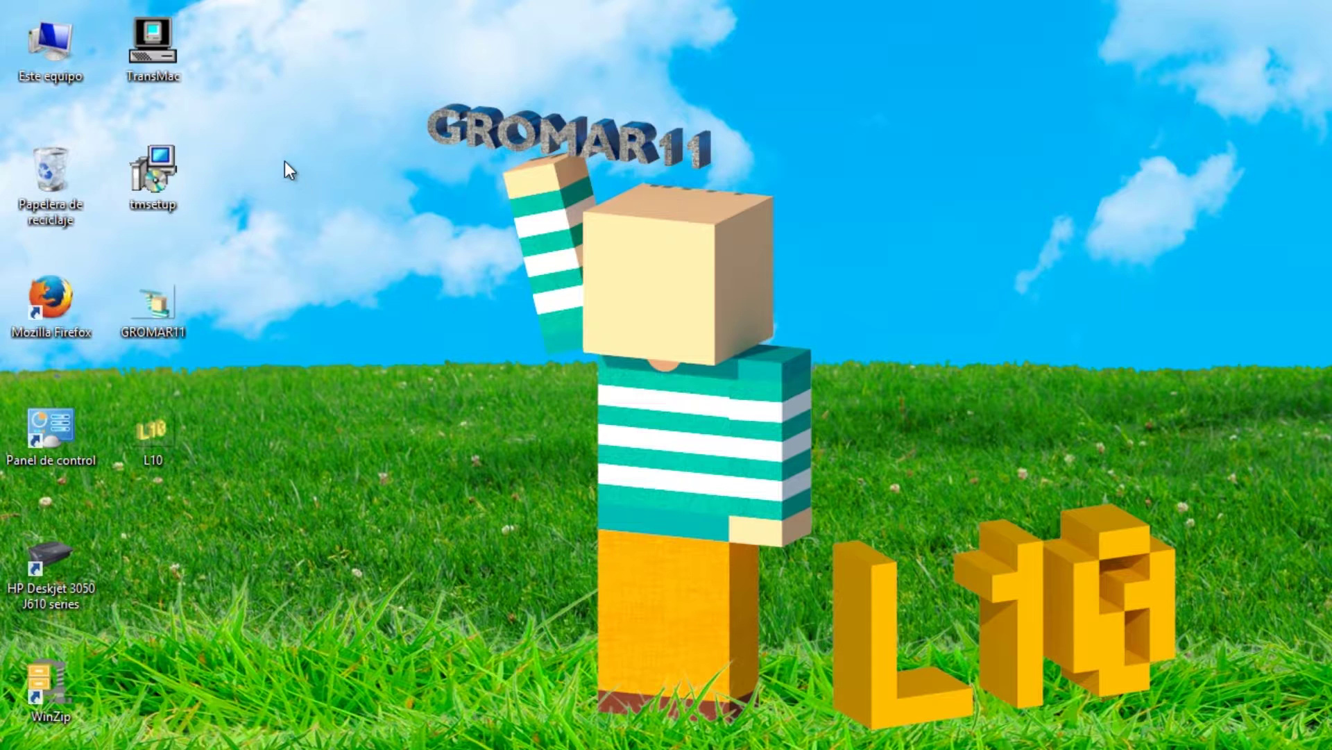
{"action": "left_click", "coordinate": [147, 57]}
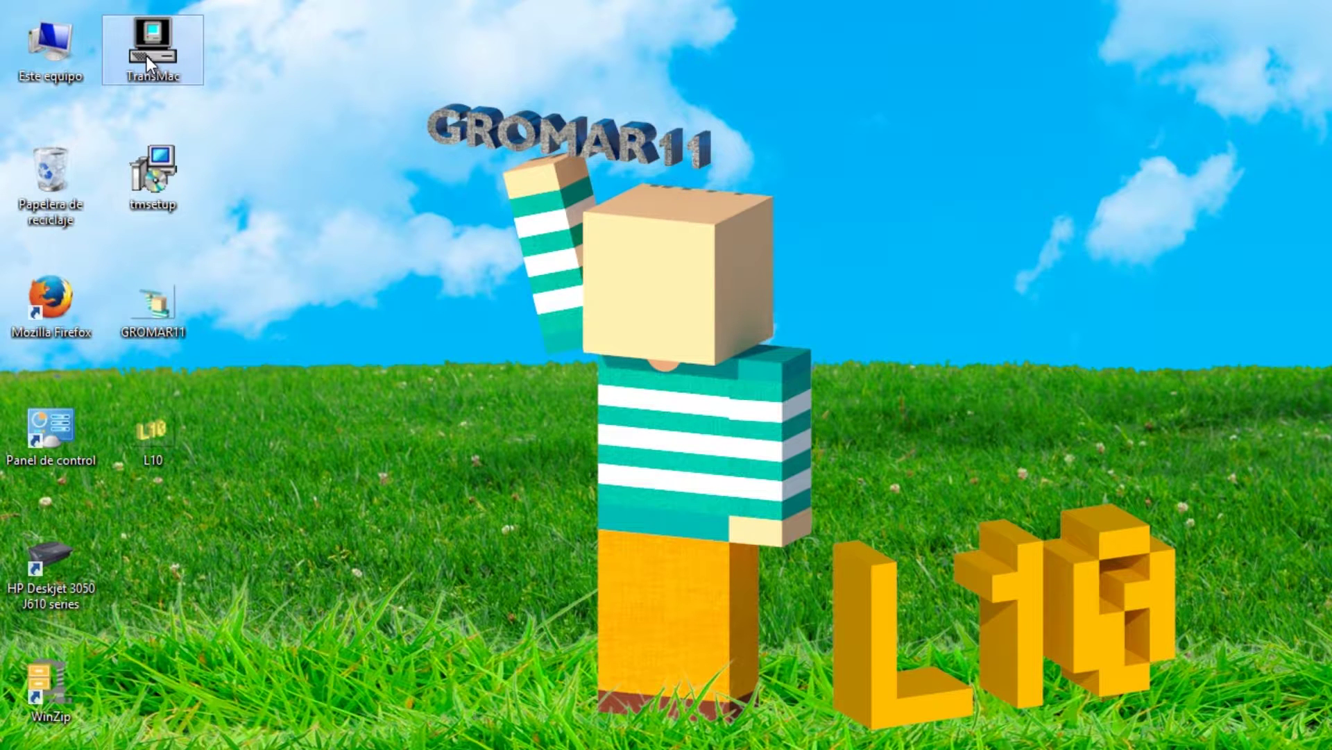
{"action": "right_click", "coordinate": [147, 54]}
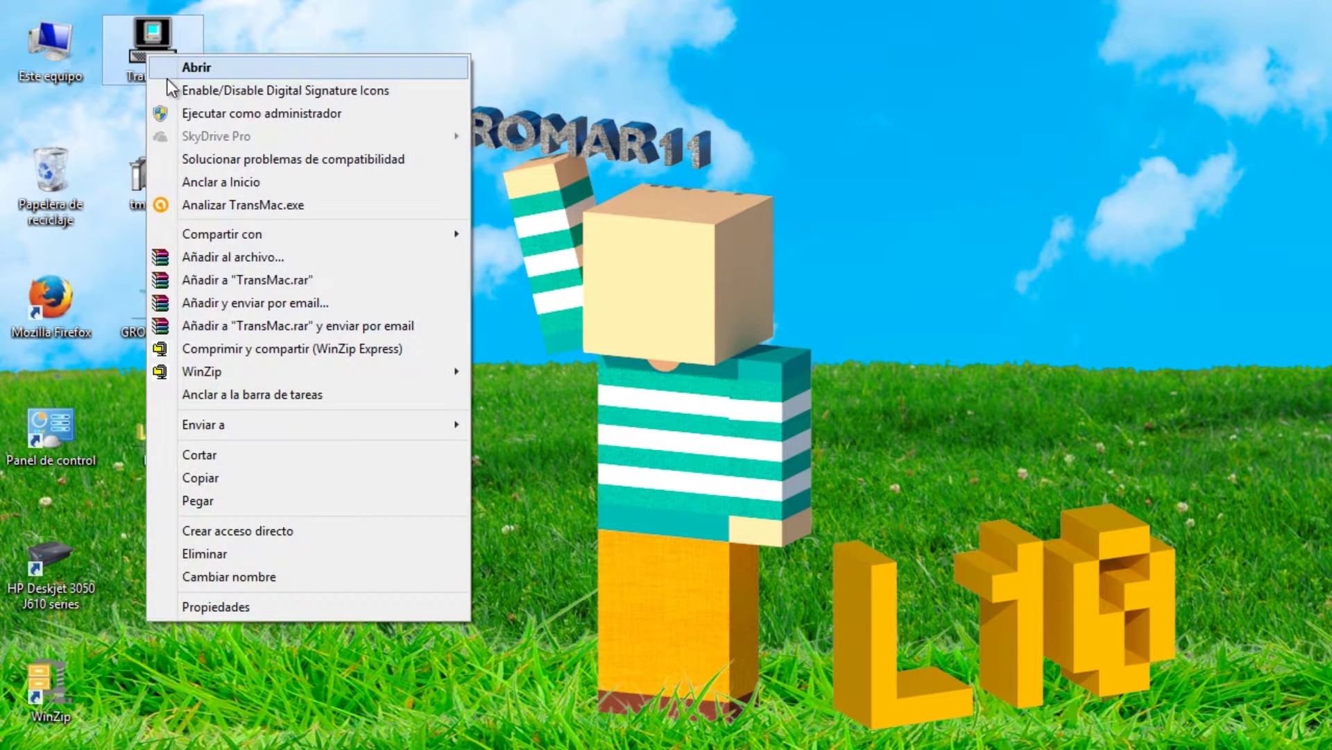
{"action": "left_click", "coordinate": [206, 113]}
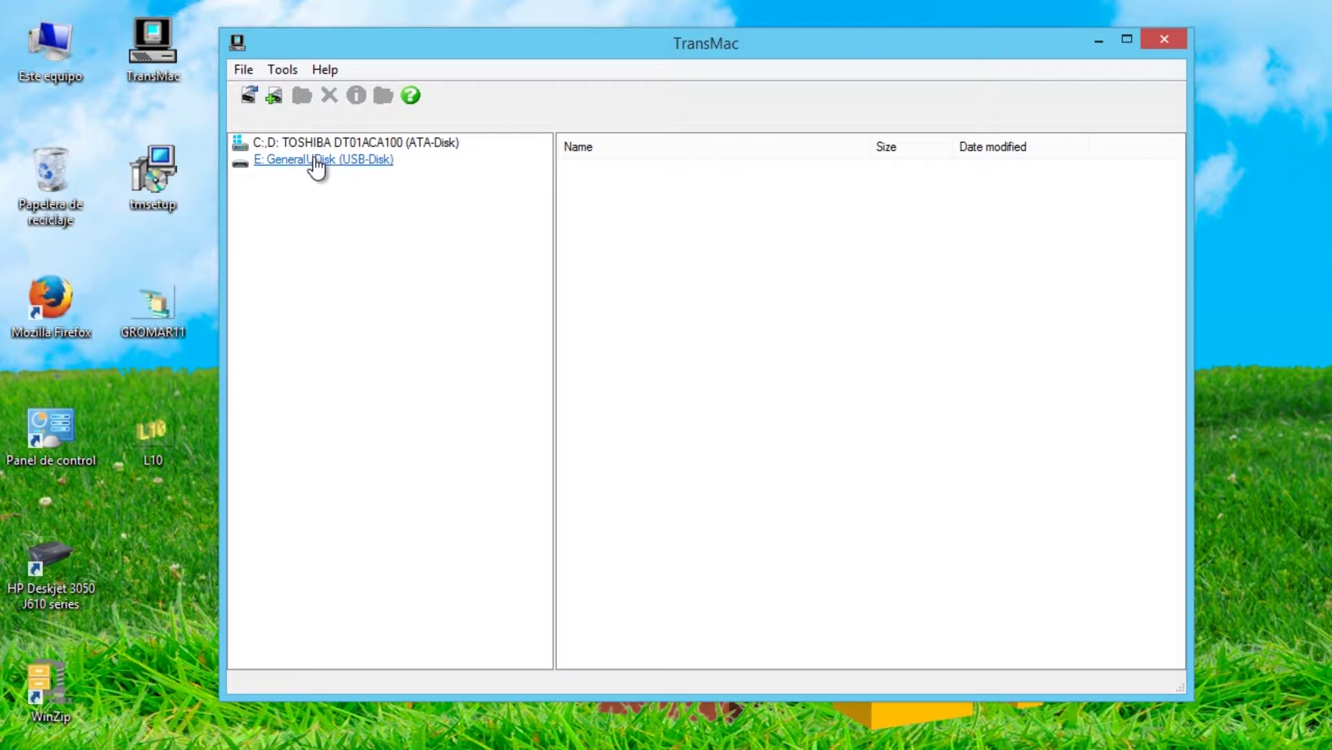
Expand E: GeneralUDisk, open the Niresh-Mavericks volume and select BaseSystem.dmg.
{"action": "left_click", "coordinate": [320, 156]}
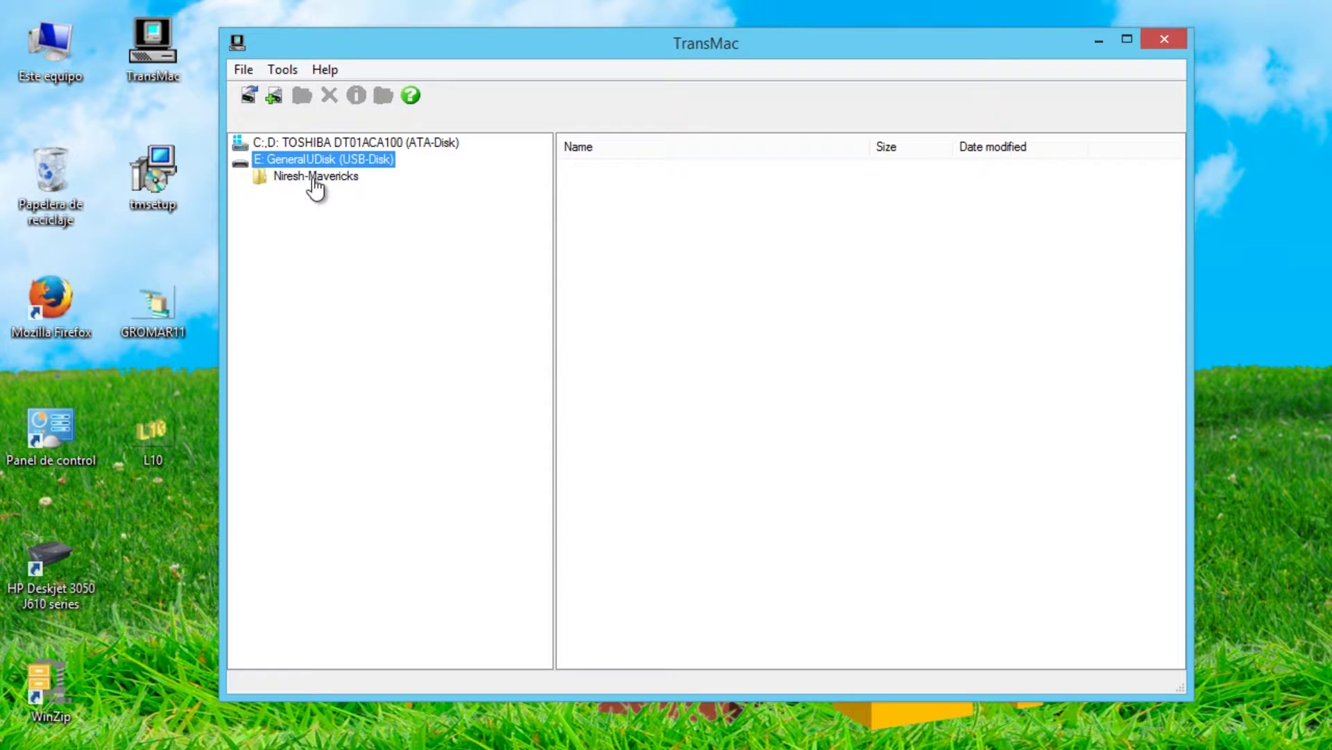
{"action": "left_click", "coordinate": [313, 176]}
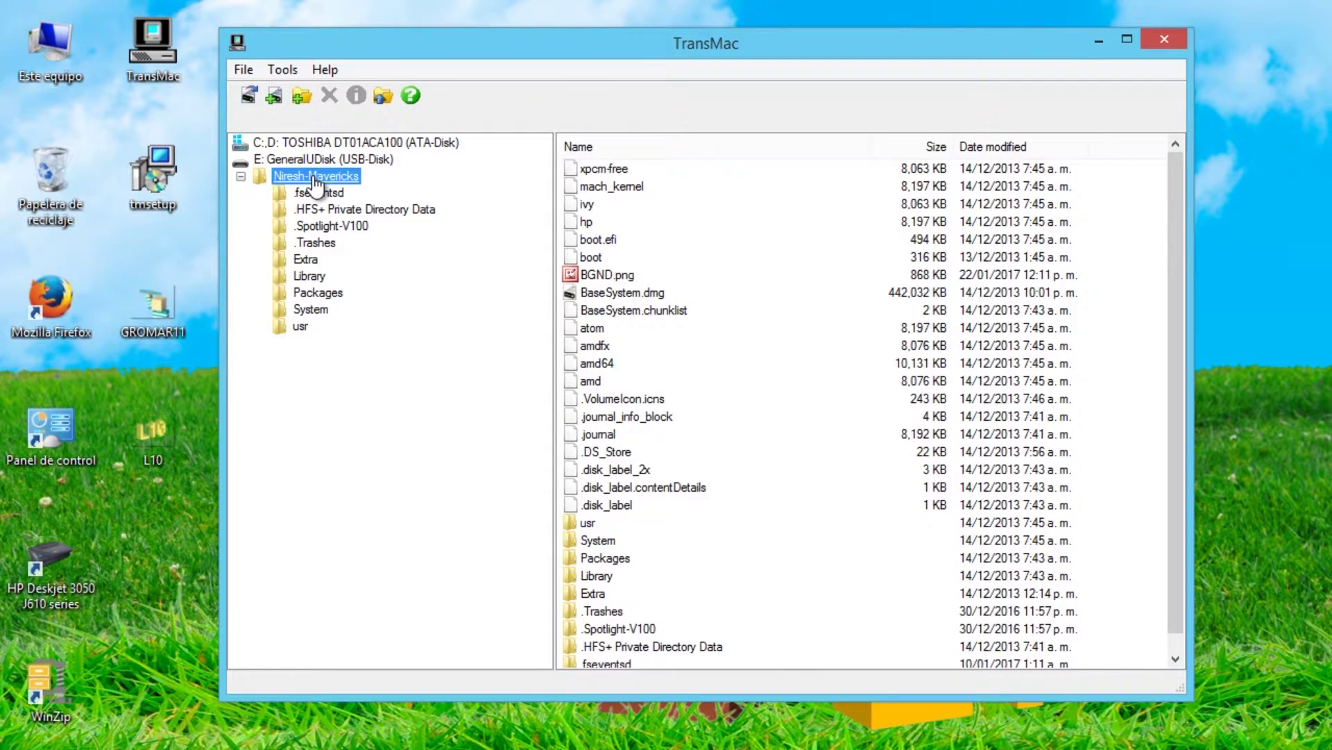
{"action": "left_click", "coordinate": [656, 293]}
Copy BaseSystem.dmg to the Escritorio (desktop) folder.
{"action": "right_click", "coordinate": [656, 293]}
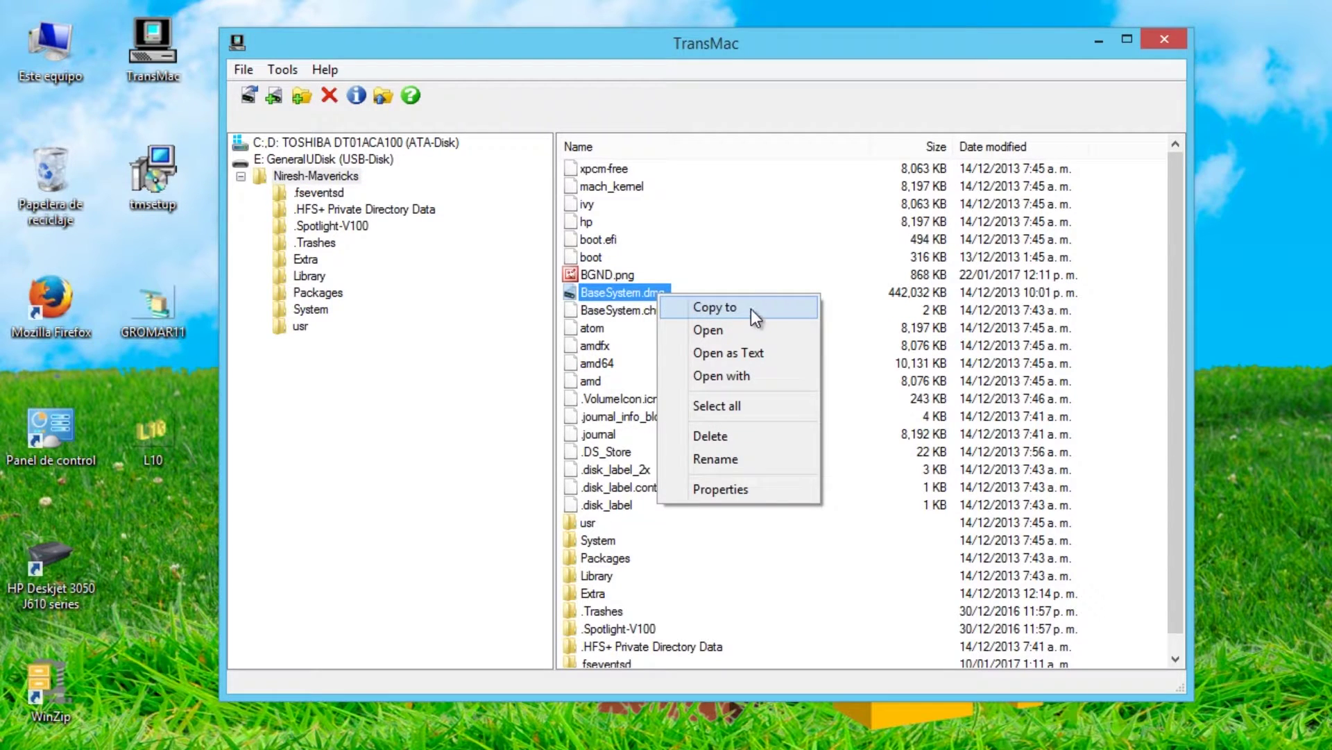
{"action": "left_click", "coordinate": [757, 315]}
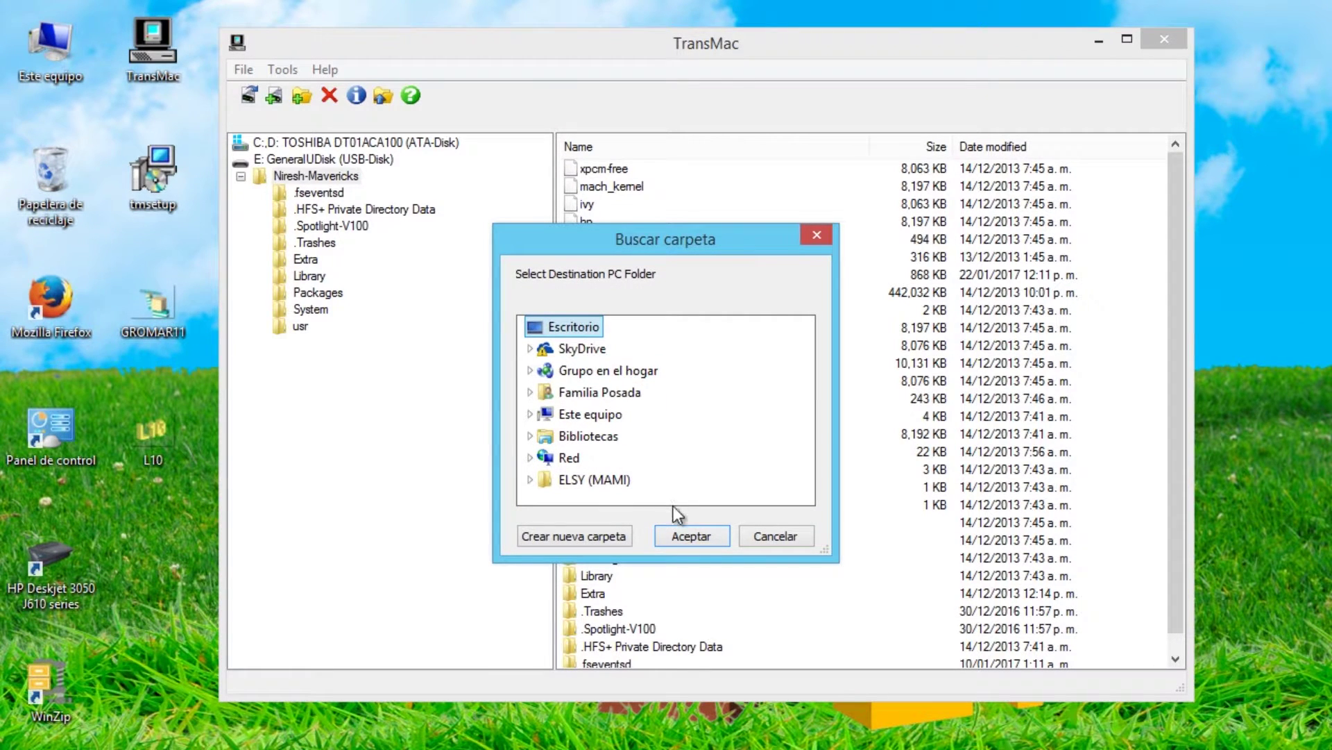
{"action": "left_click", "coordinate": [690, 536]}
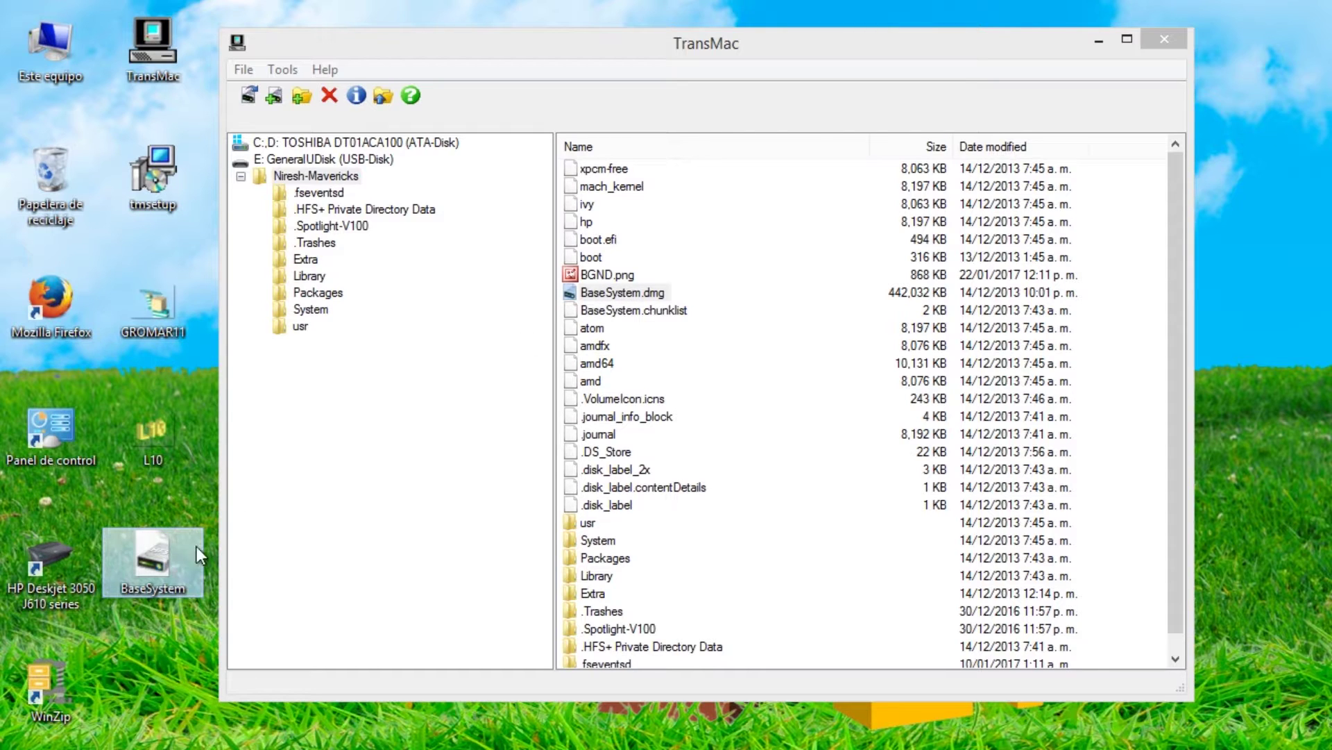
Drag the GROMAR11 desktop picture into the Niresh-Mavericks file list.
{"action": "left_click", "coordinate": [159, 316]}
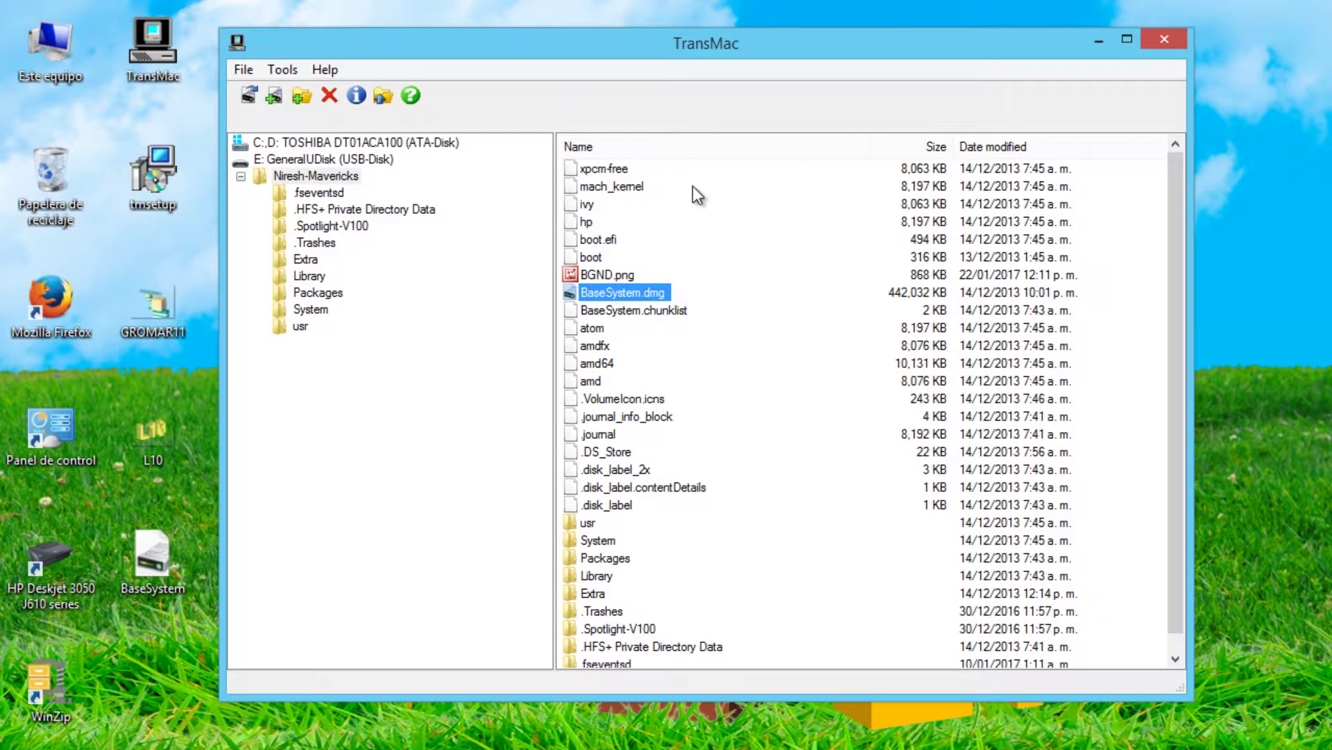
{"action": "left_click_drag", "start_coordinate": [174, 335], "coordinate": [681, 373]}
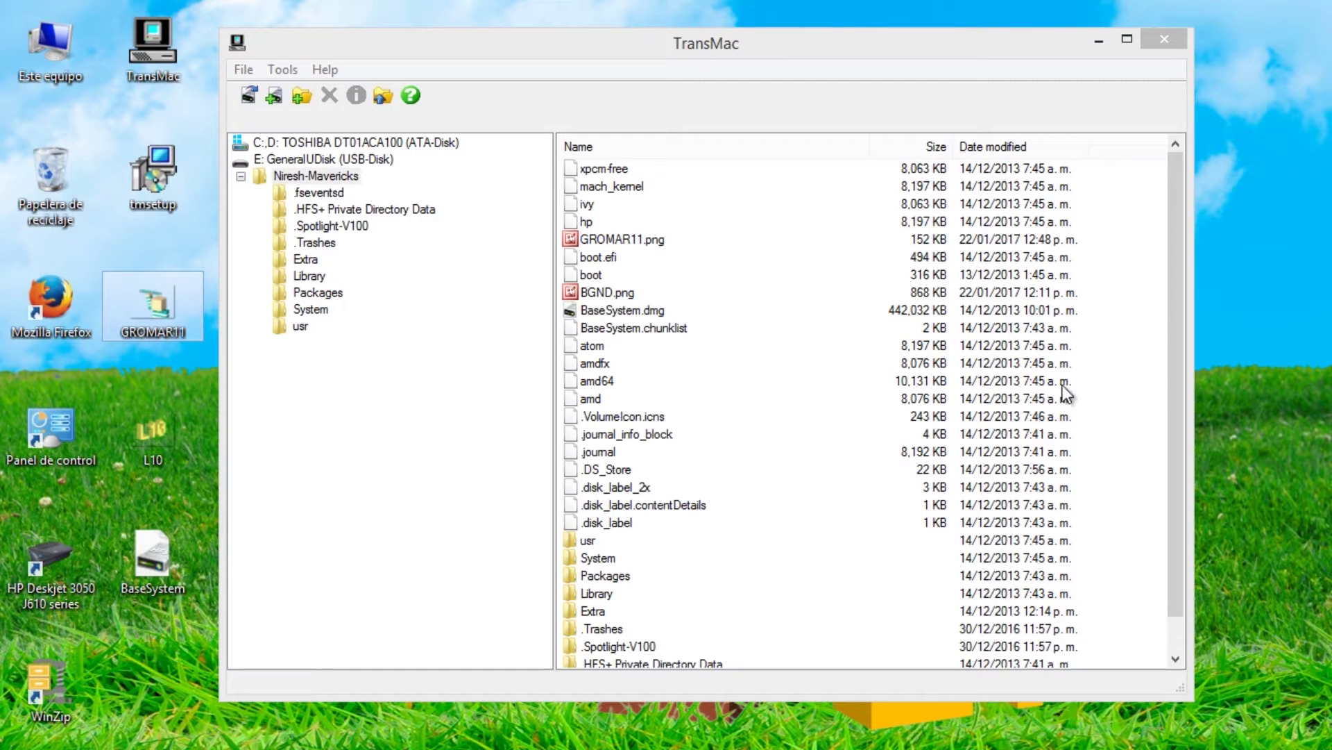
{"action": "left_click_drag", "start_coordinate": [1173, 273], "coordinate": [1173, 328]}
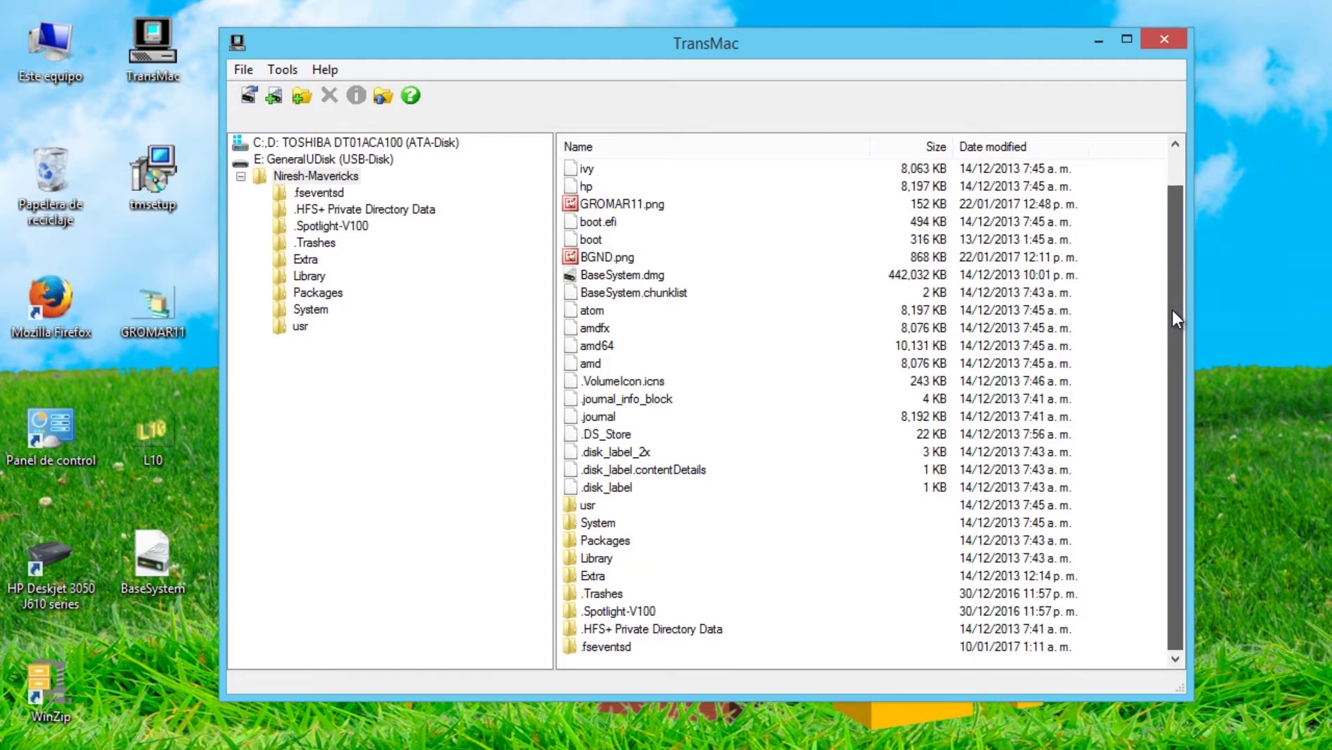
Preview GROMAR11.png on the volume to check the copy, then close the viewer.
{"action": "left_click", "coordinate": [652, 207]}
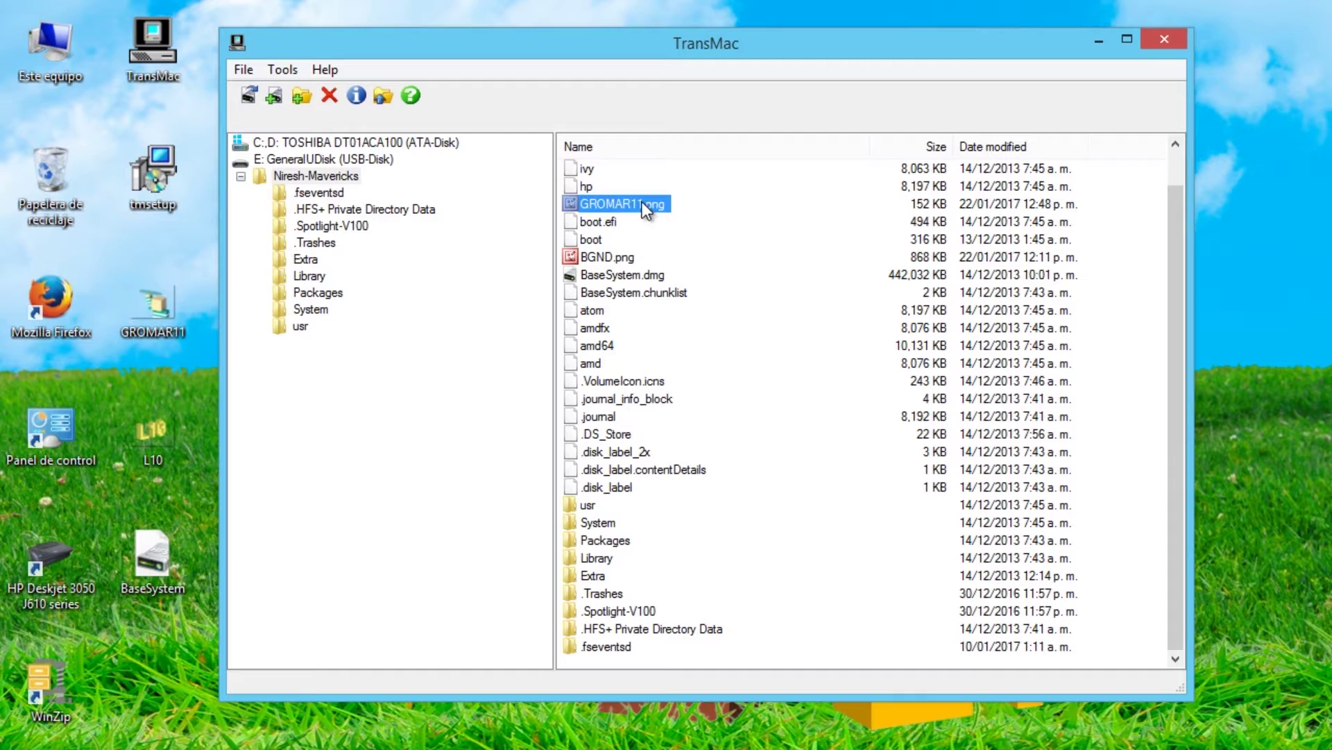
{"action": "double_click", "coordinate": [640, 203]}
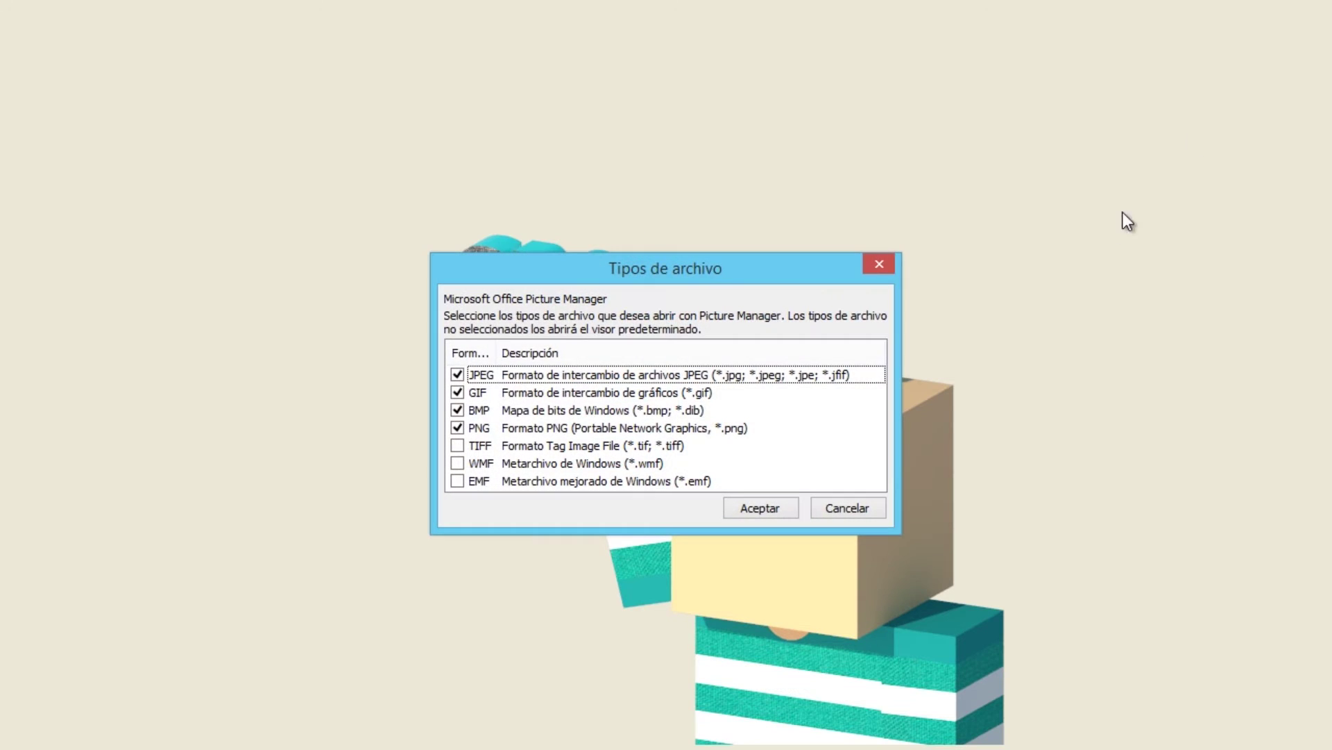
{"action": "left_click", "coordinate": [848, 509]}
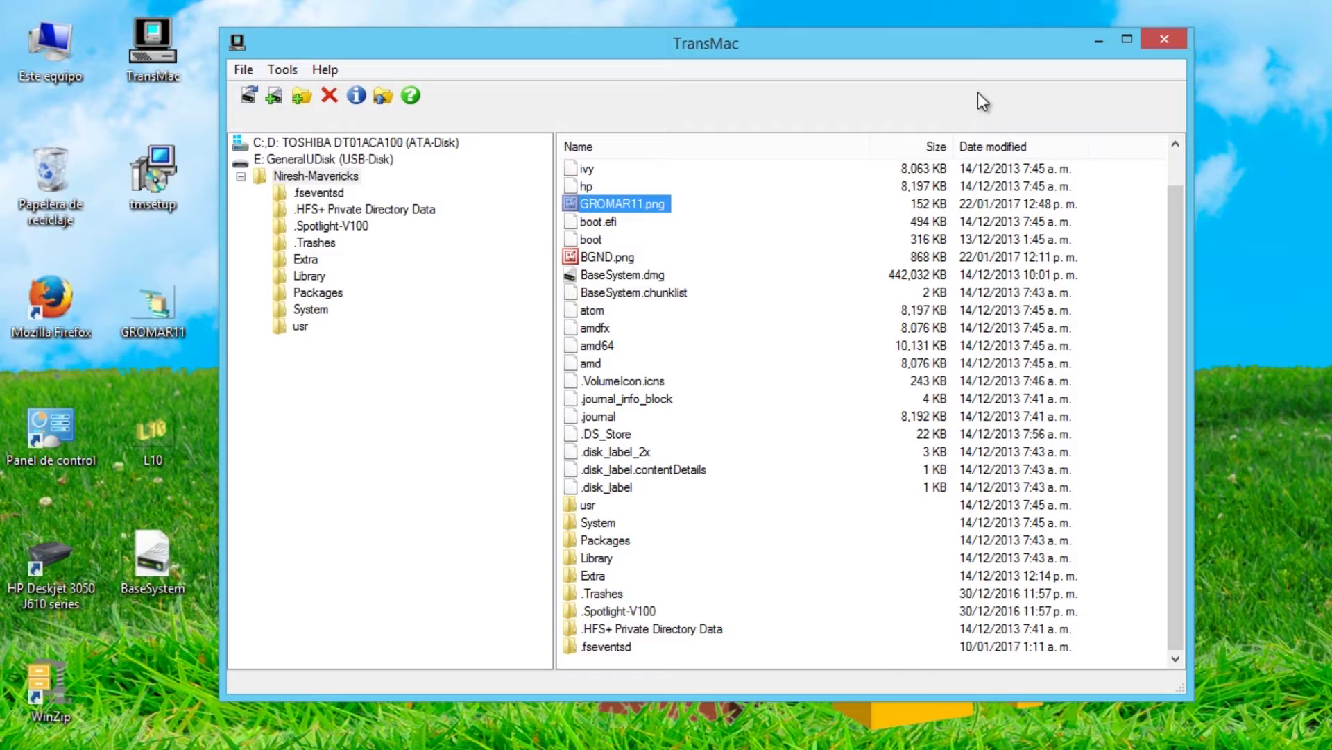